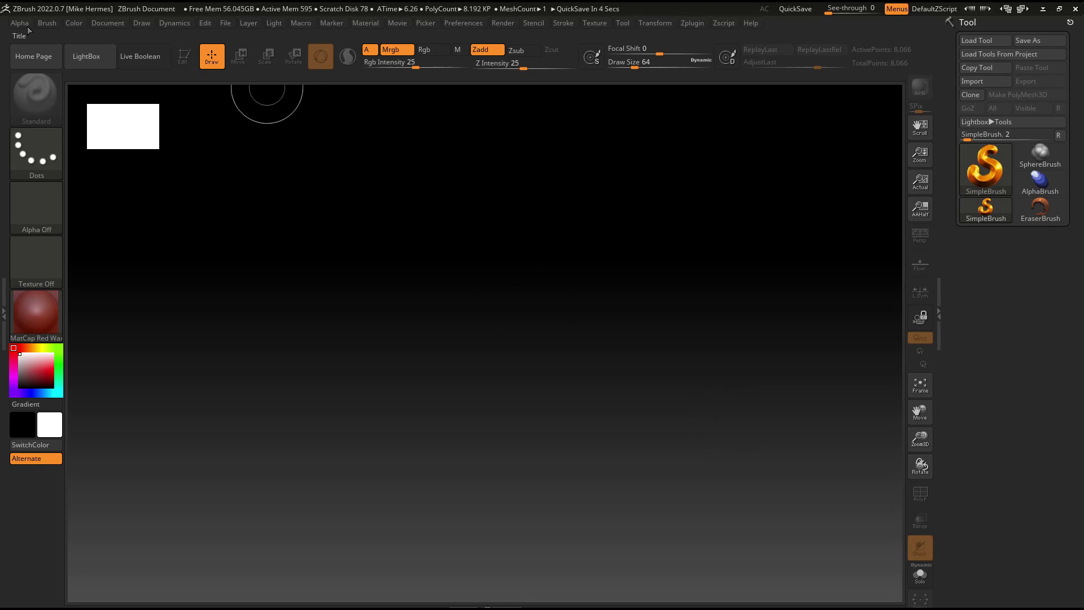
Display the empty canvas at half size with Document > AAHalf.
left_click(115, 22)
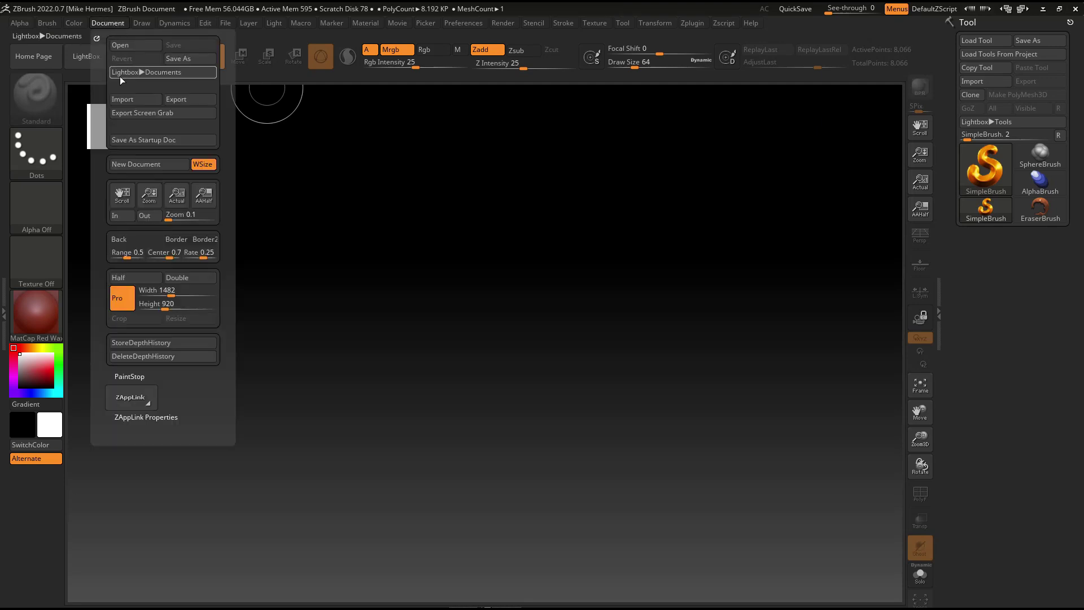
left_click(204, 196)
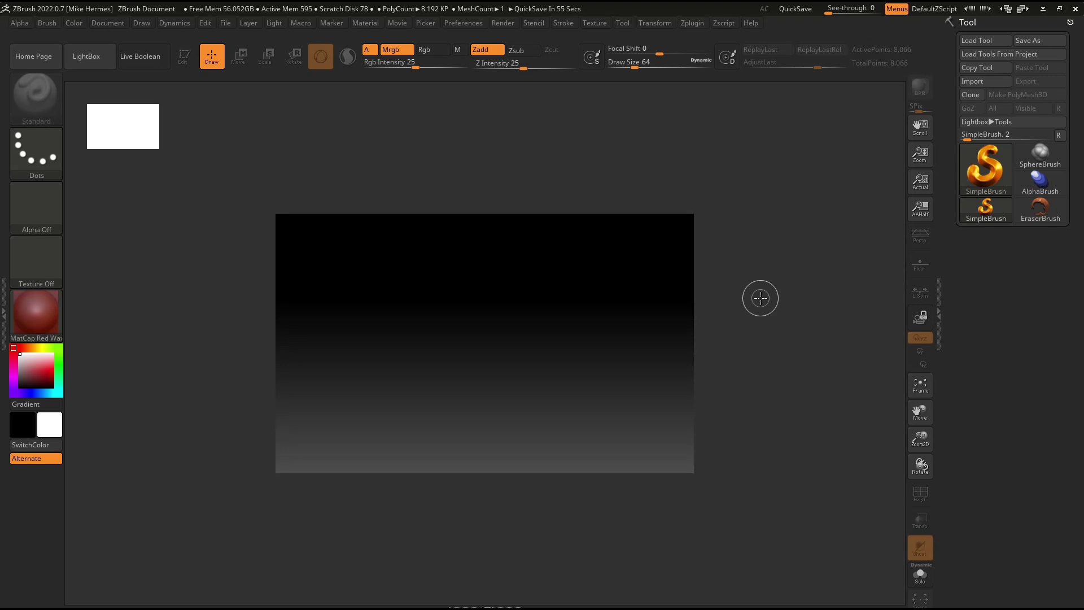
Begin recording a new macro, answering No to the Initialize ZBrush prompt.
left_click(295, 23)
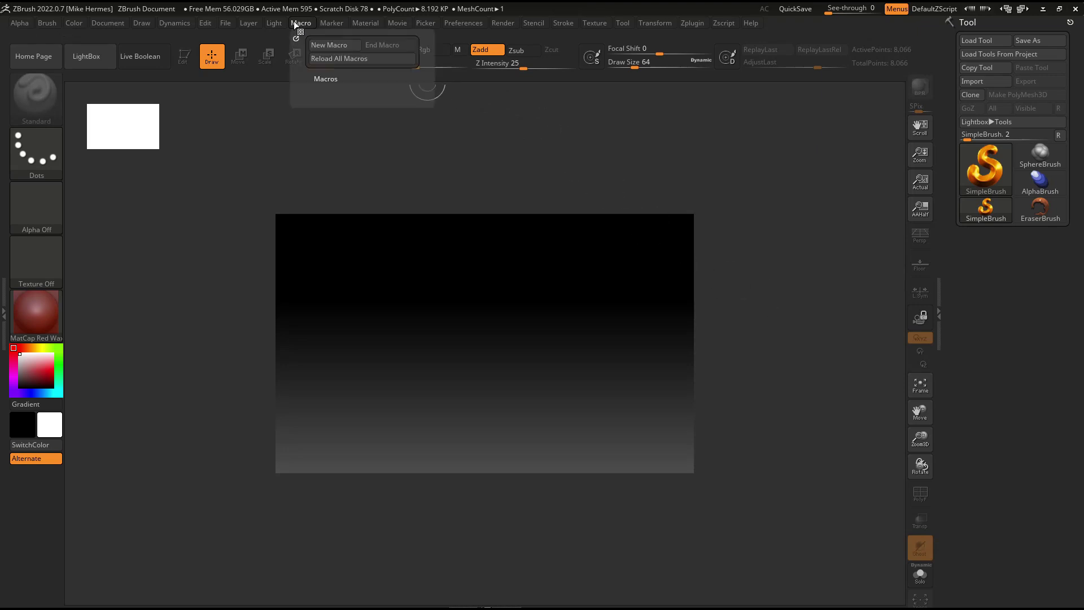
left_click(337, 46)
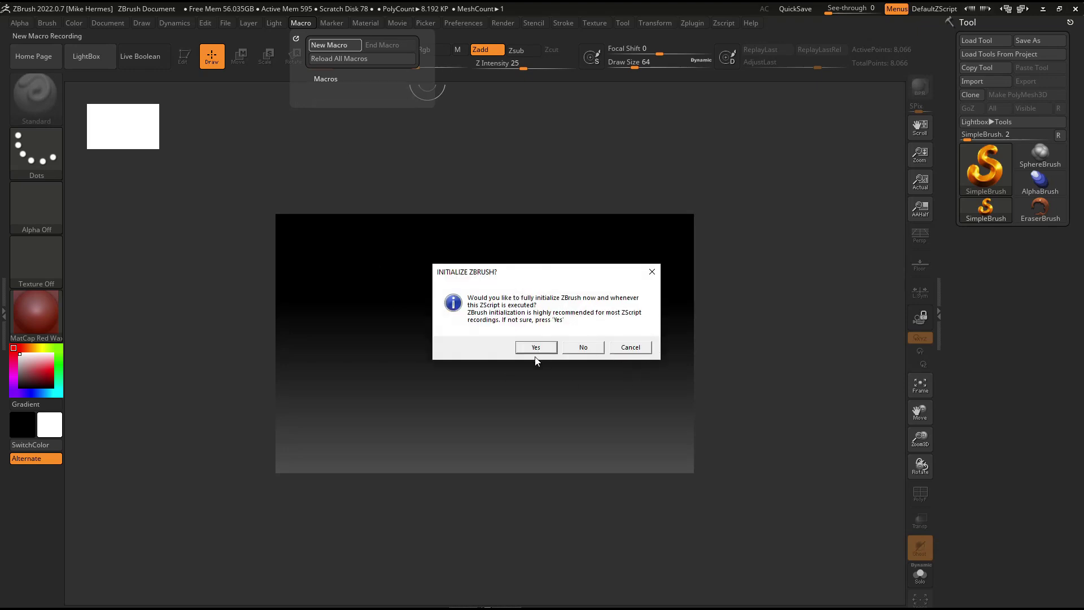
left_click(589, 349)
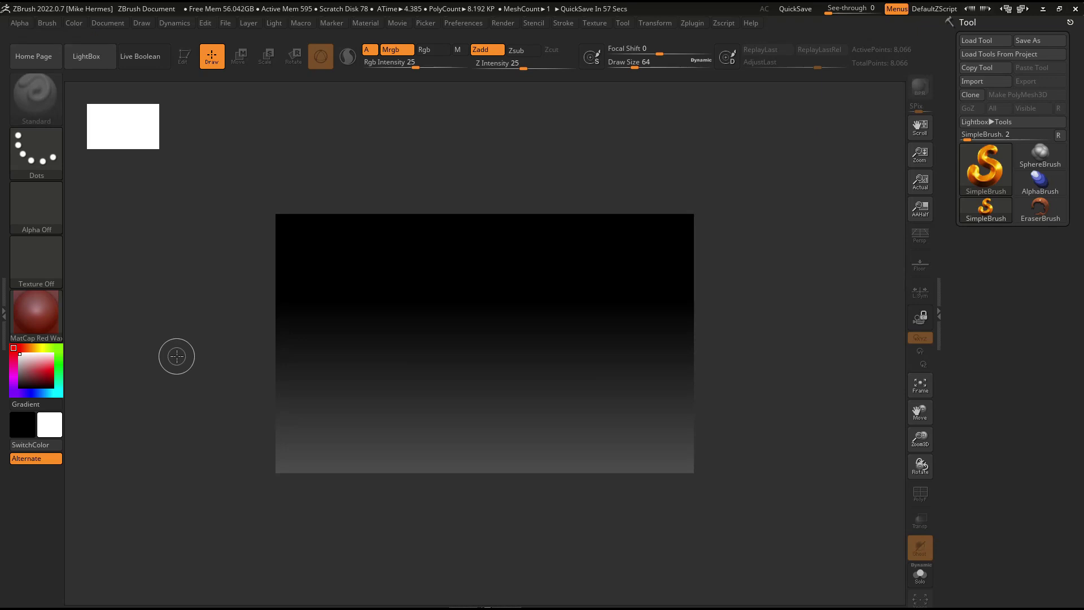
Resize the document to fill the window using WSize.
left_click(115, 23)
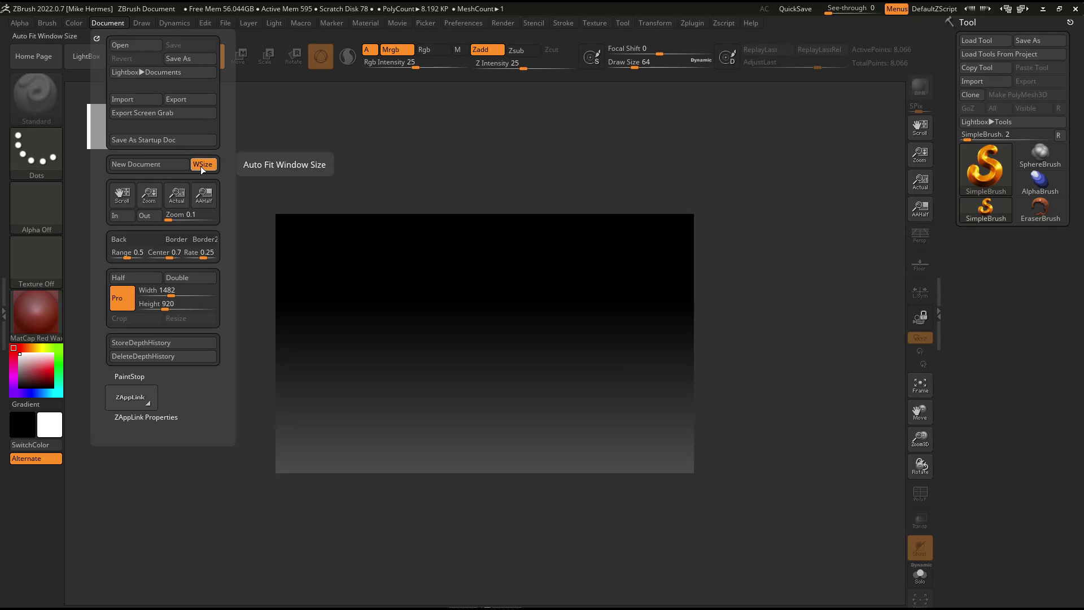
left_click(151, 166)
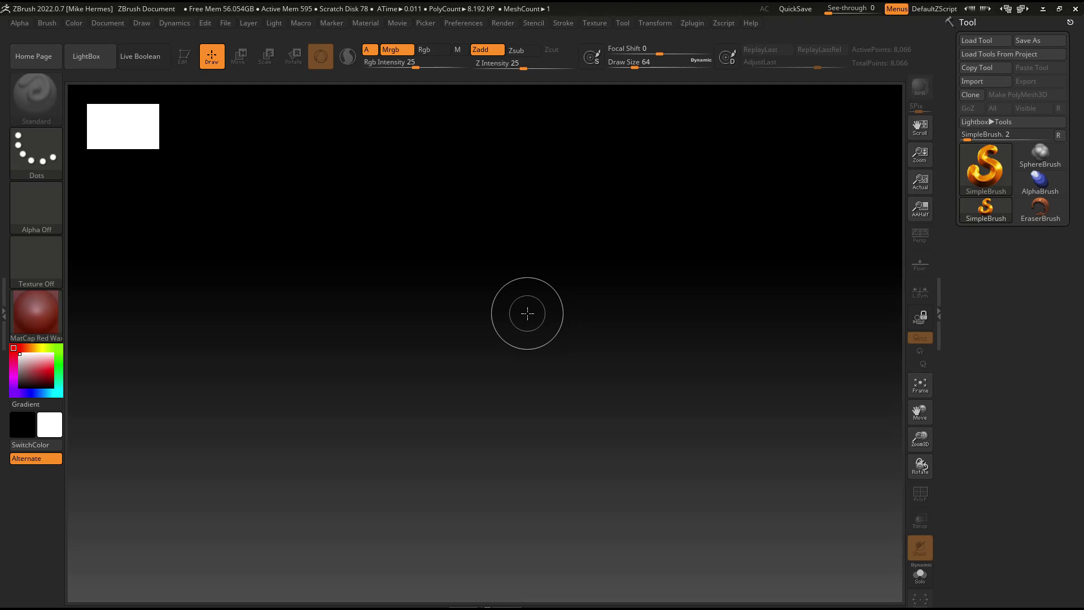
Draw a large Sphere3D in the centre of the canvas.
left_click(991, 161)
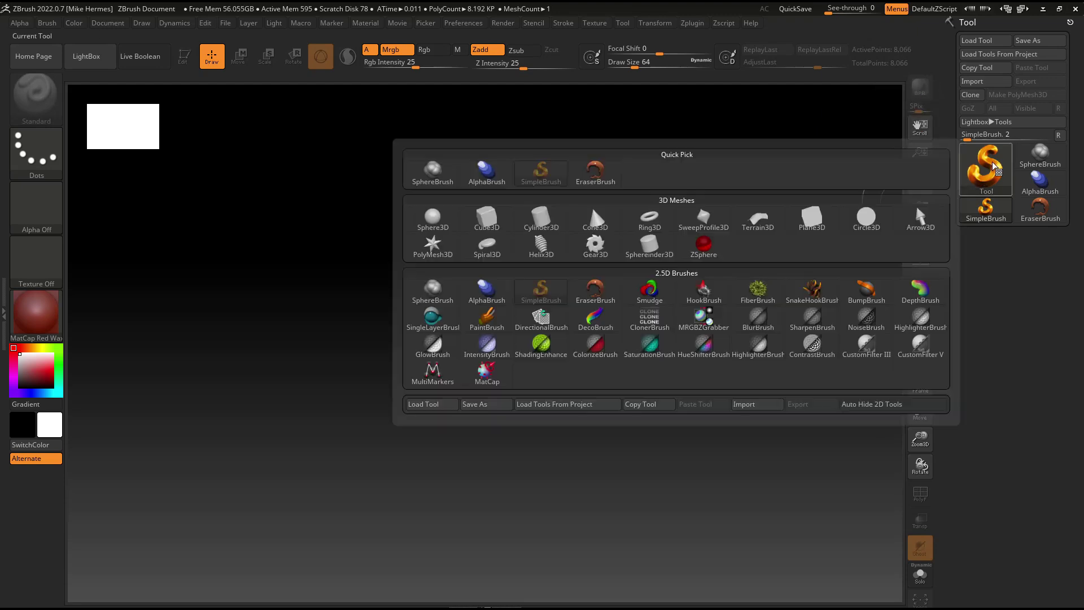
left_click(438, 223)
left_click_drag(462, 277, 629, 464)
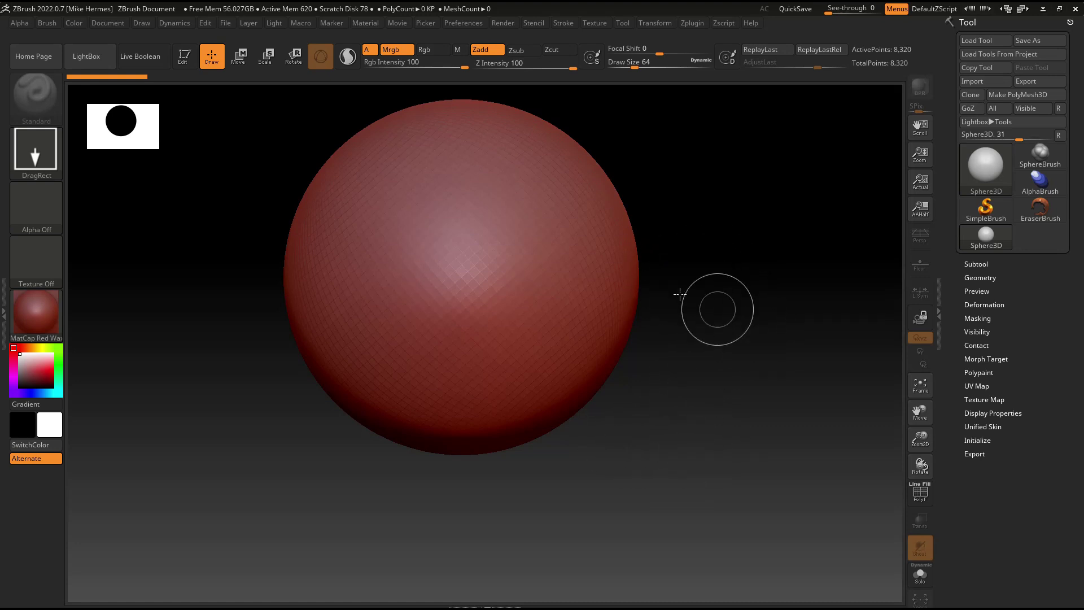
Put the sphere in Edit mode, convert it to a PolyMesh3D, and frame it.
left_click(185, 58)
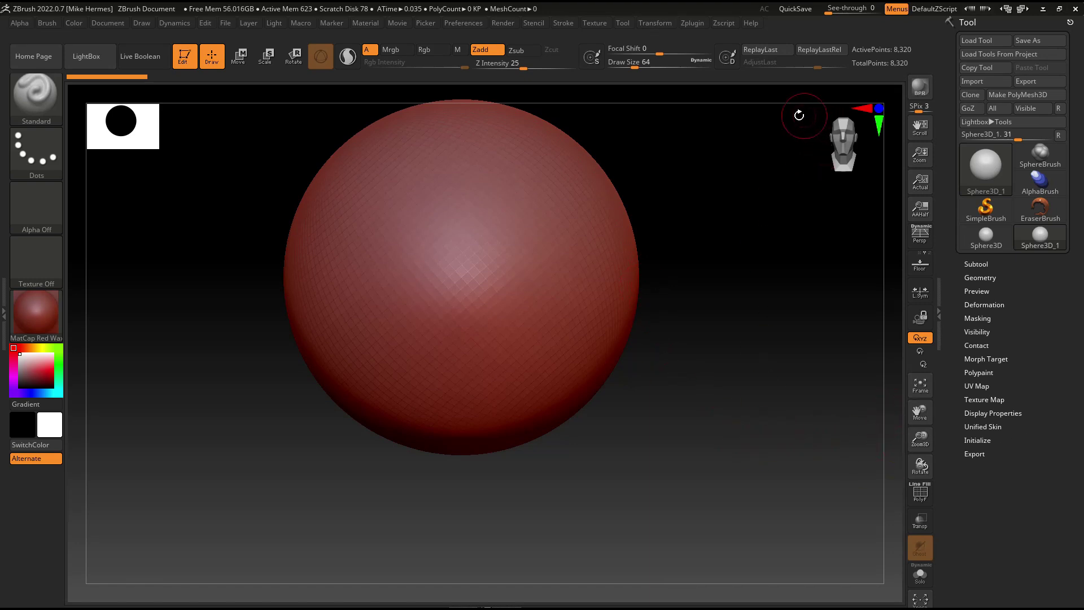
left_click(1039, 95)
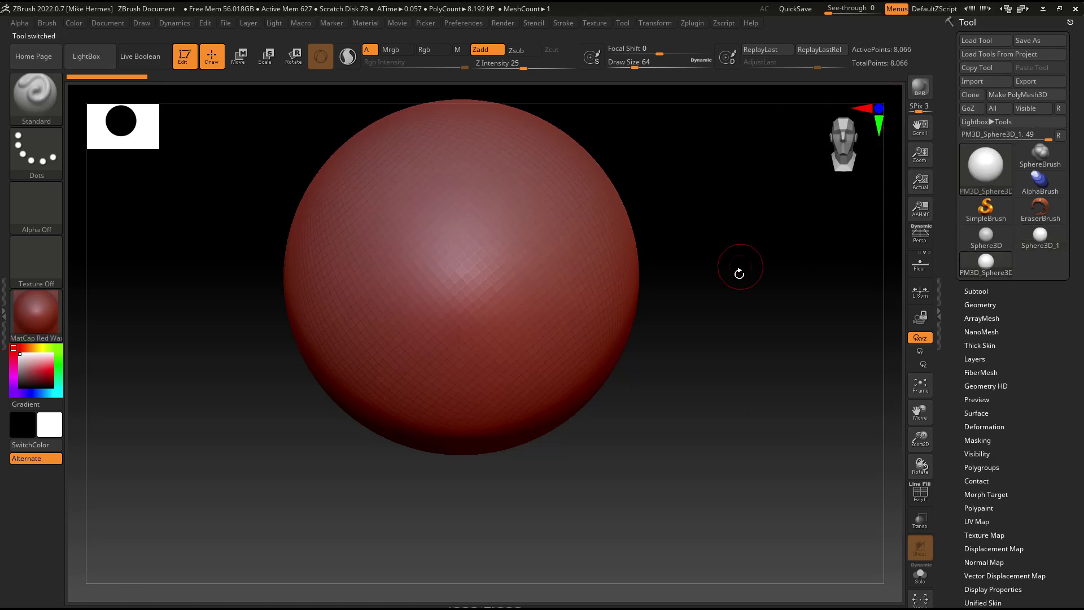
key("f")
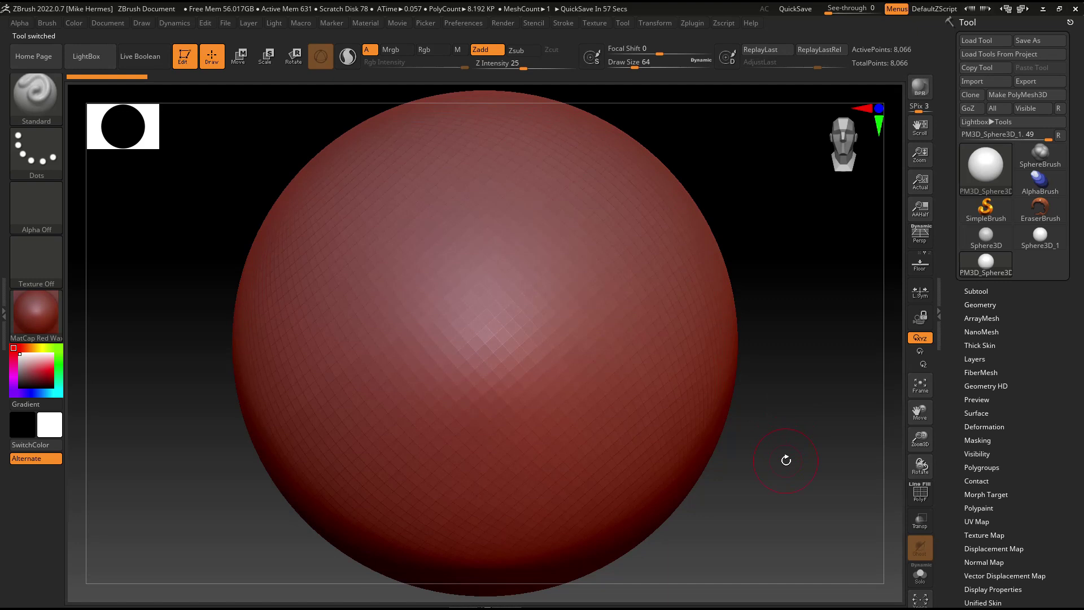
End the macro and save it as Start3D in the custom macros folder, declining Image Channels.
left_click(300, 24)
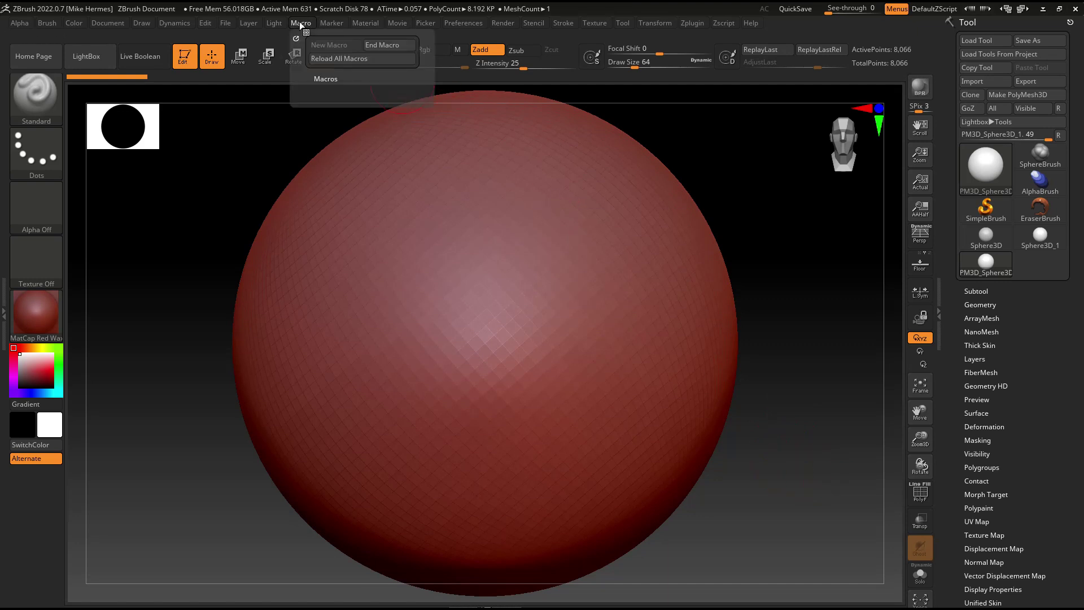
left_click(390, 47)
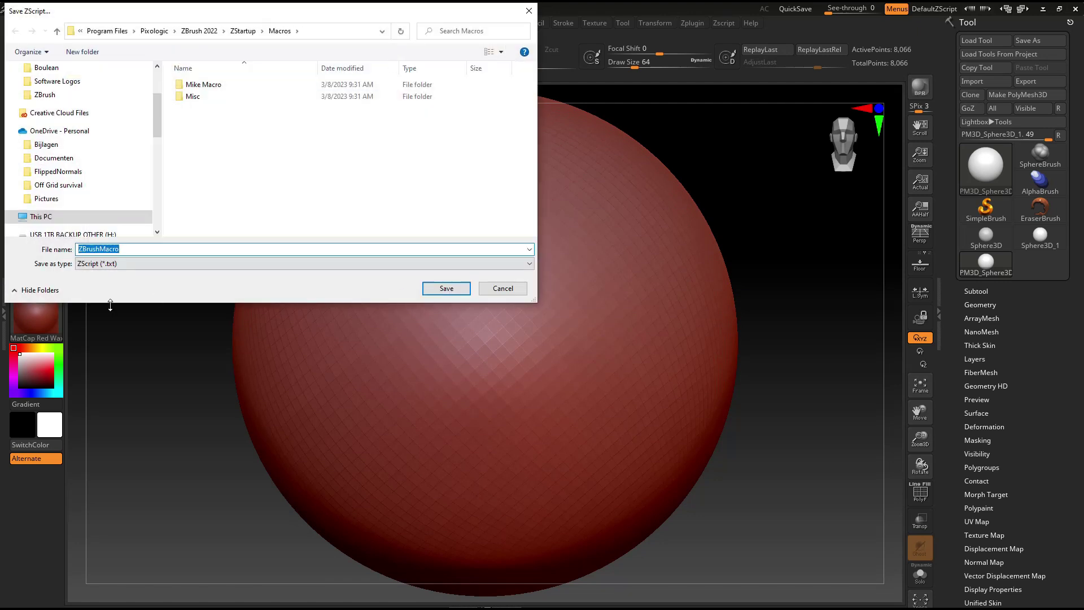
left_click(219, 86)
double_click(219, 85)
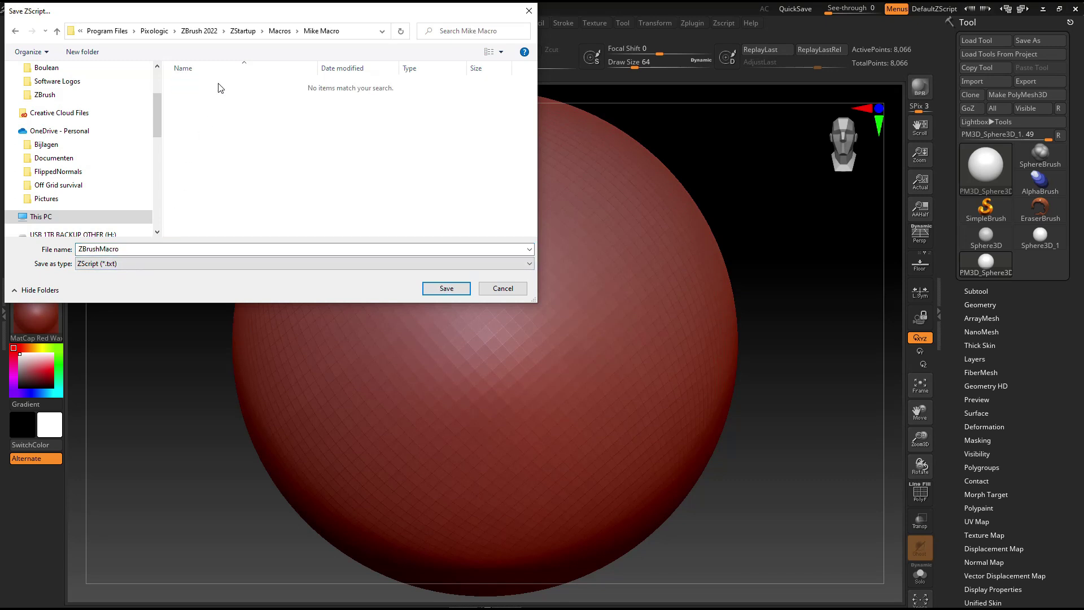
double_click(154, 247)
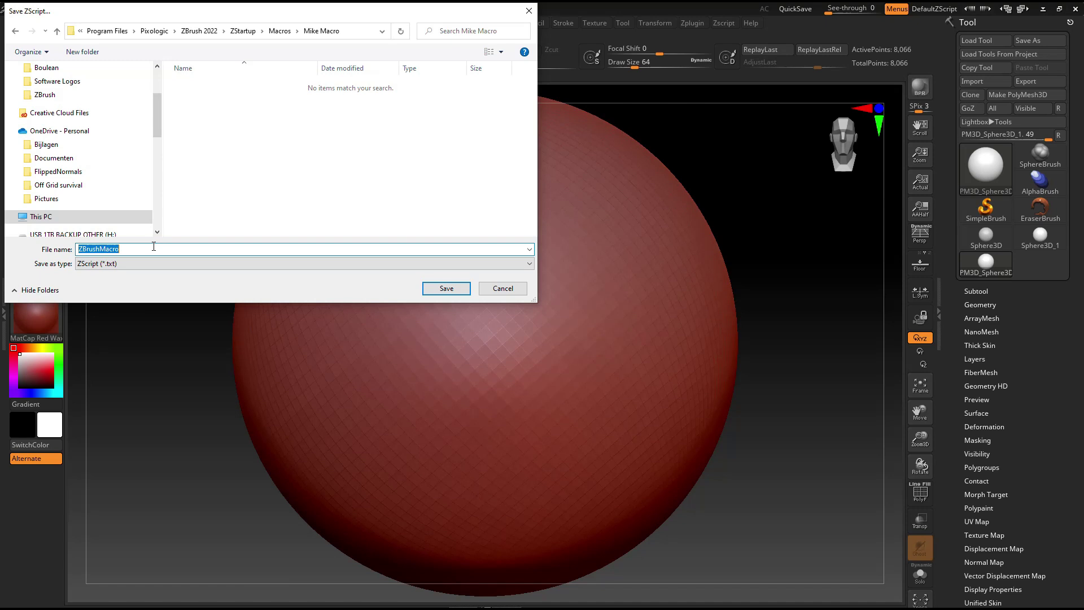
type("Start3D")
left_click(446, 288)
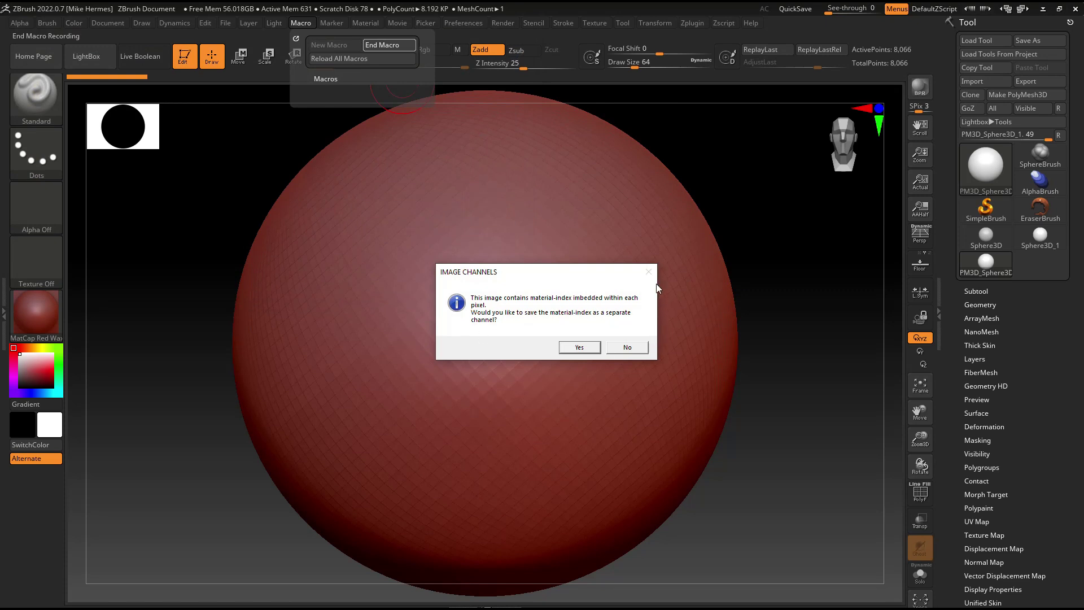
left_click(632, 346)
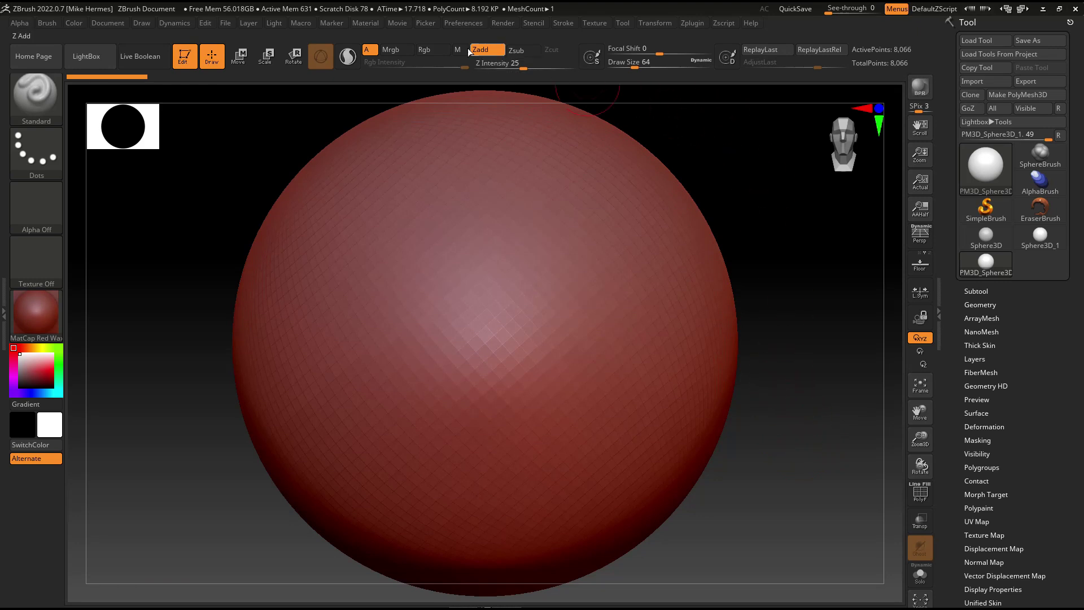
Reinitialize ZBrush with Init ZBrush, then show the empty canvas at AAHalf size.
left_click(457, 22)
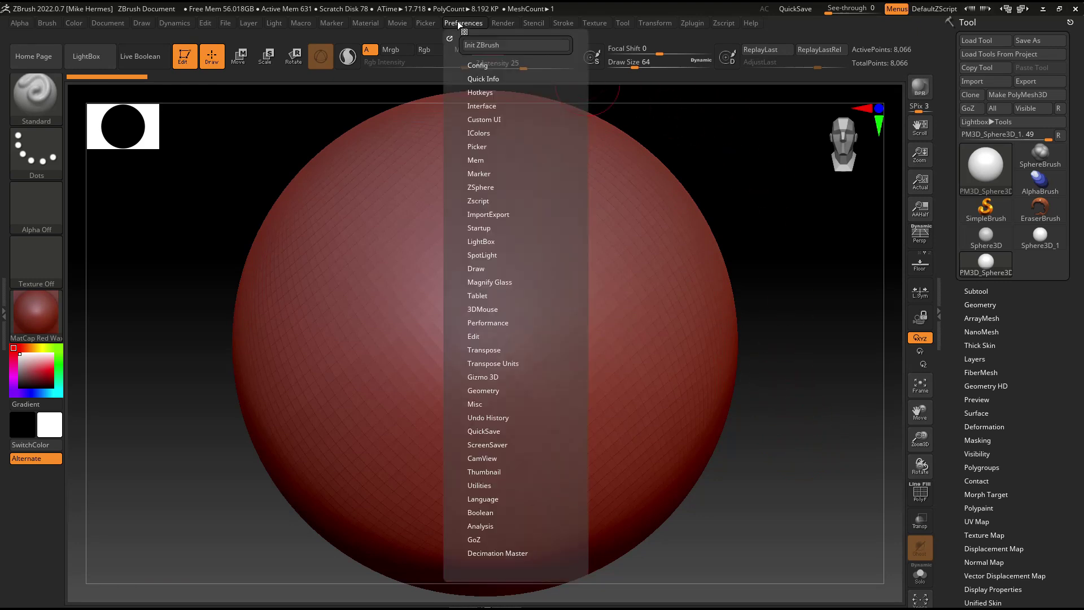
left_click(524, 46)
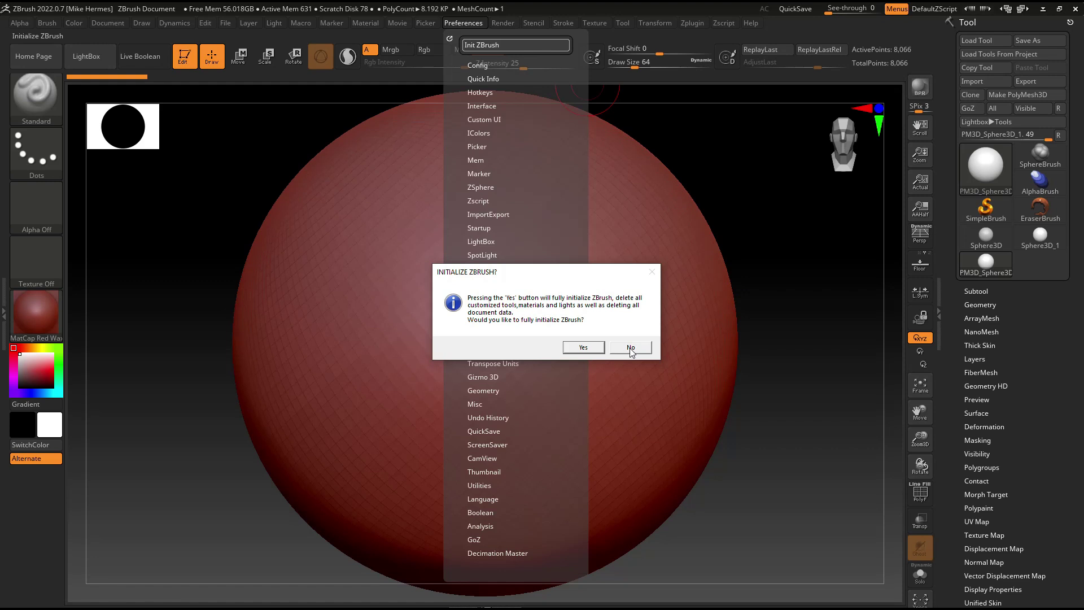
left_click(587, 348)
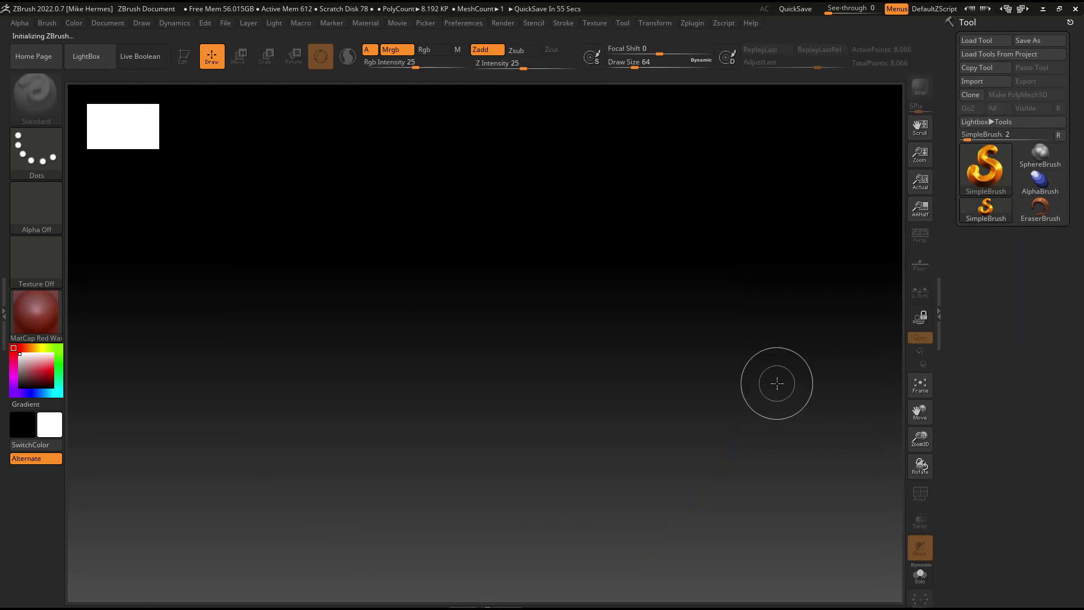
left_click(100, 21)
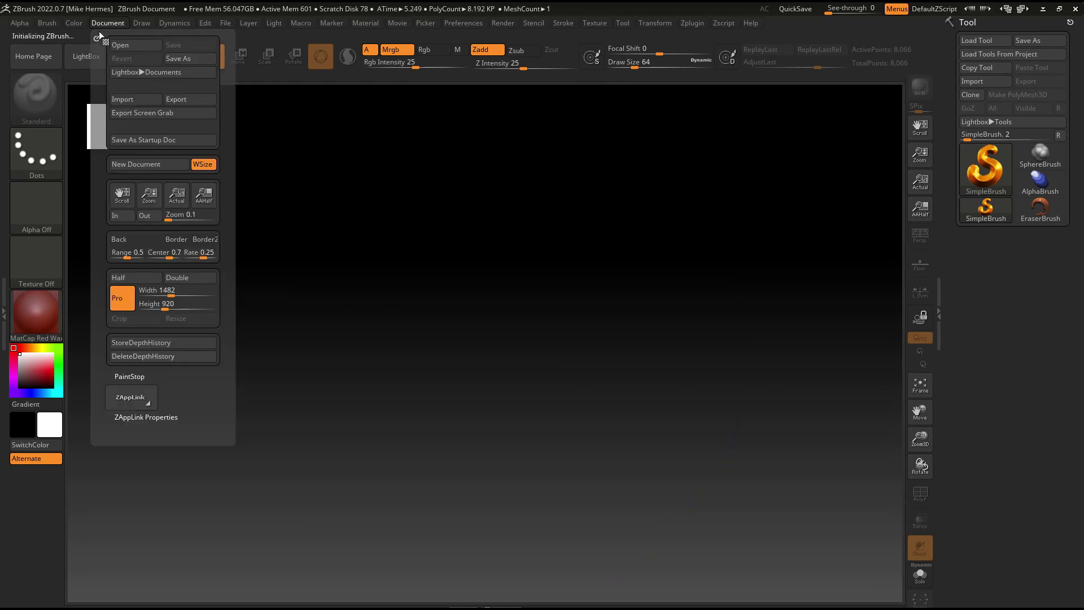
left_click(204, 195)
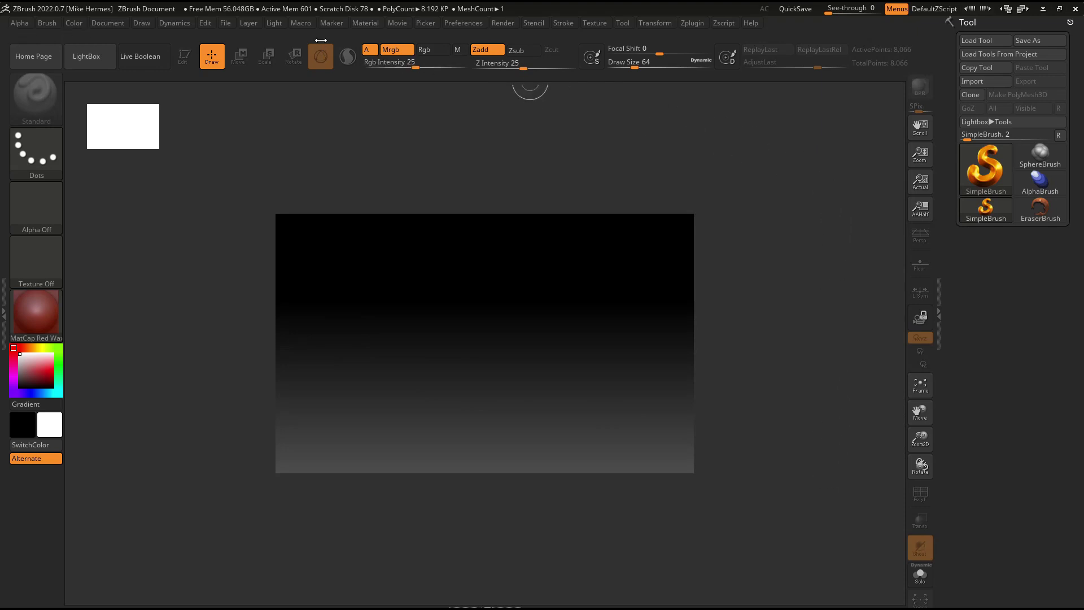
Run the Start3D macro from the custom macro group in the Macro menu.
left_click(294, 20)
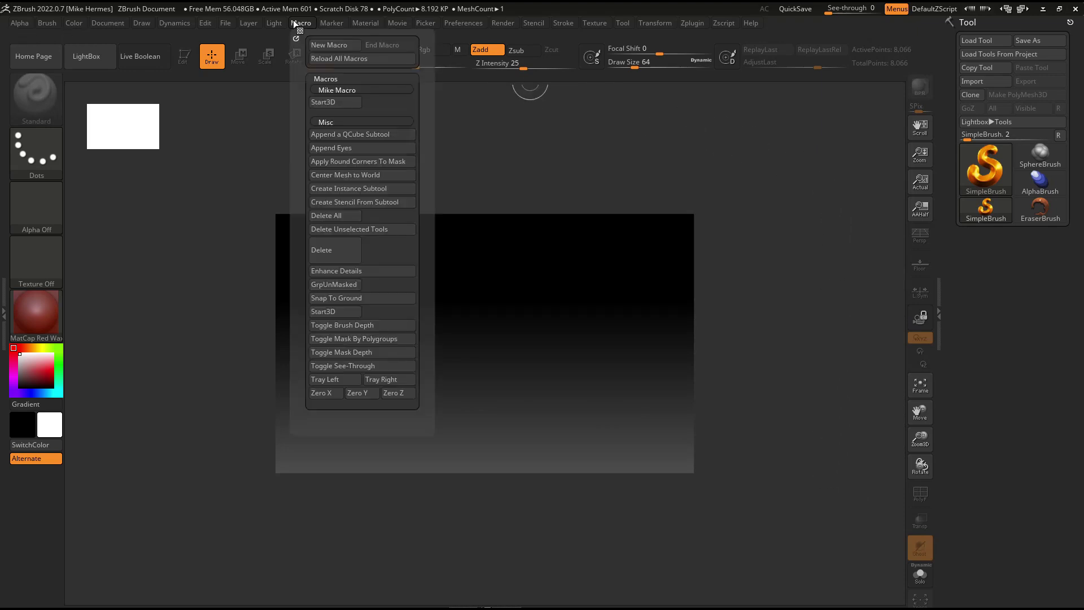
left_click(358, 89)
left_click(357, 90)
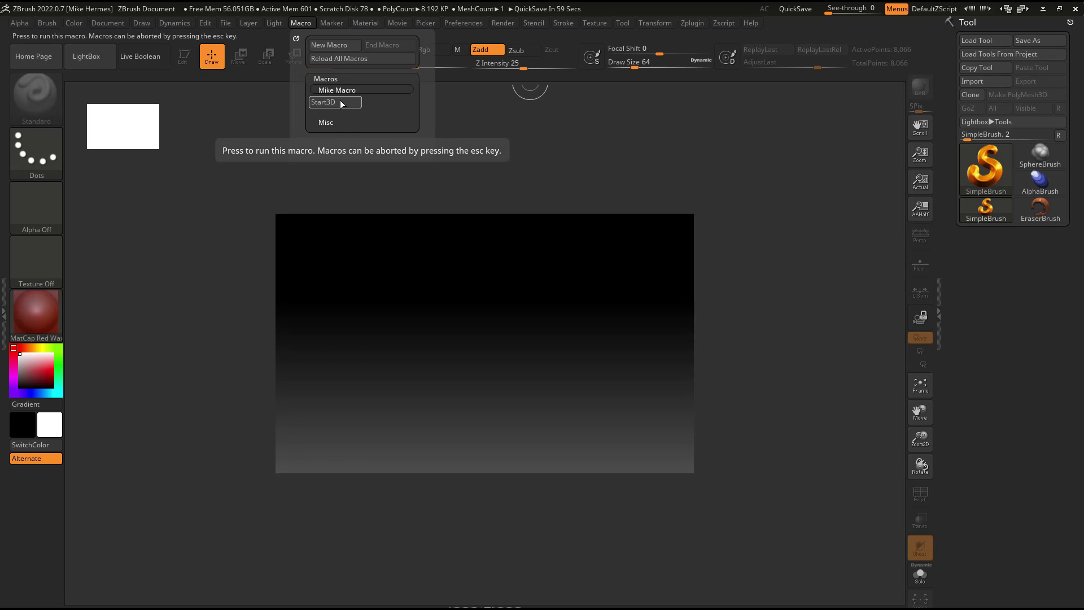
left_click(342, 104)
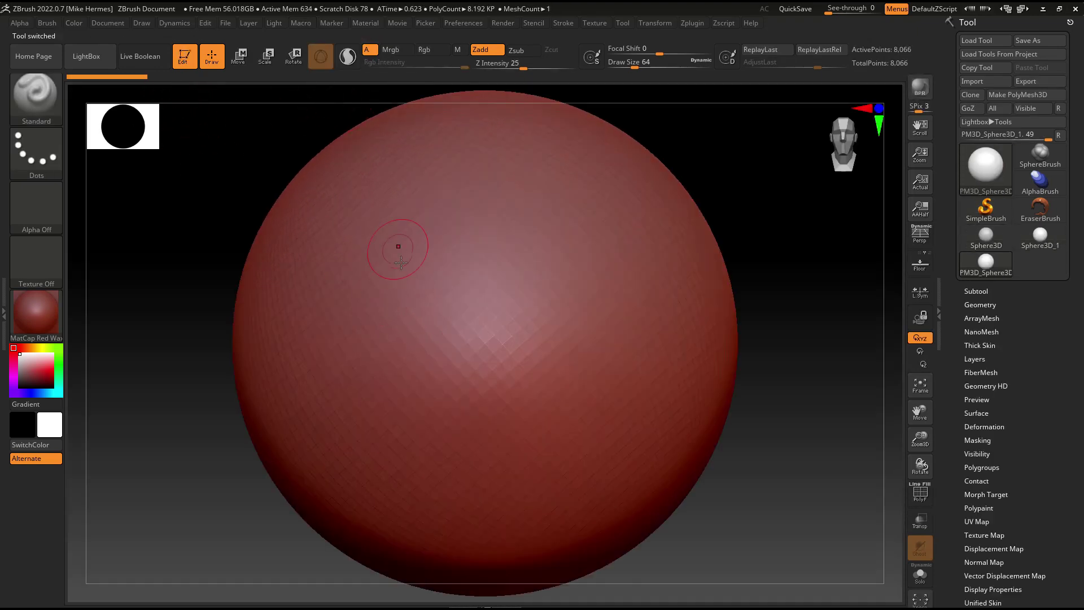
Sculpt four diagonal ridges and one curved stroke low across the sphere.
left_click_drag(397, 249, 540, 407)
left_click_drag(459, 238, 599, 379)
left_click_drag(559, 191, 636, 307)
left_click_drag(370, 406, 587, 489)
left_click_drag(510, 201, 341, 285)
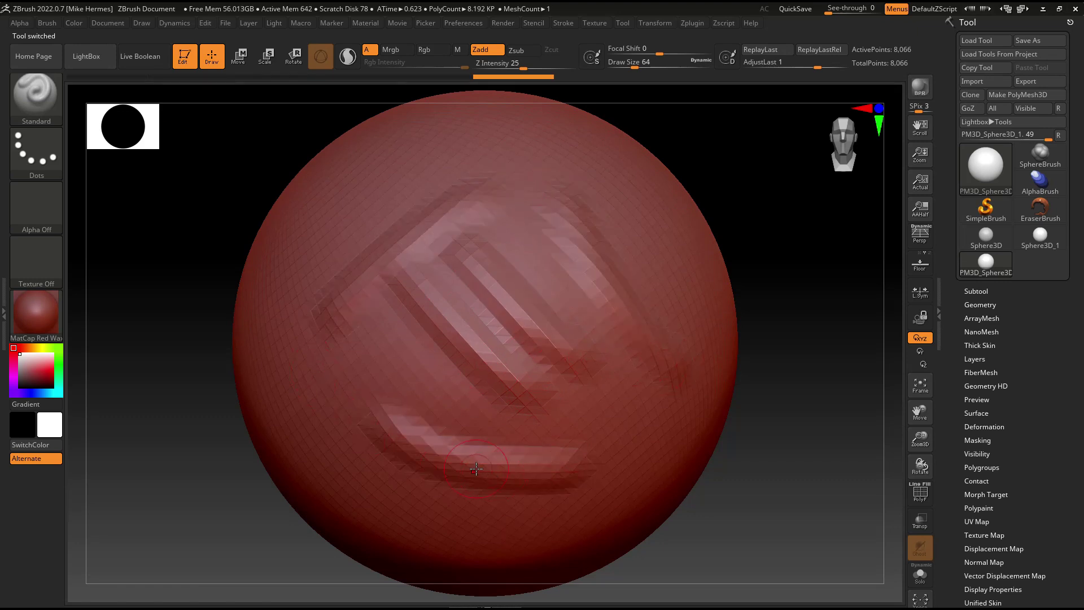